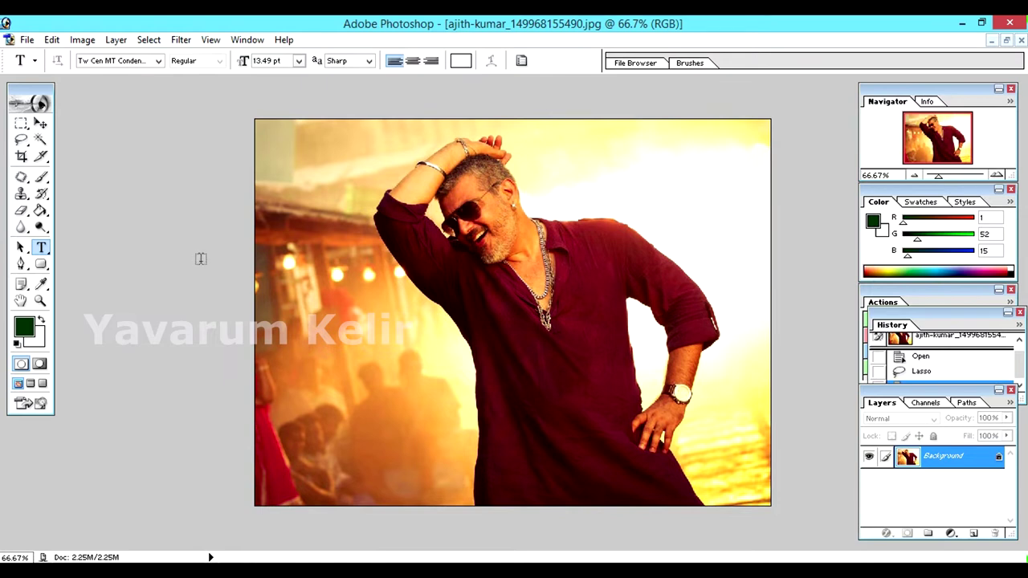
# - Browse the Image > Adjustments menu, then apply Auto Levels to deepen the portrait's colours
pyautogui.click(83, 42)
pyautogui.moveTo(116, 79)
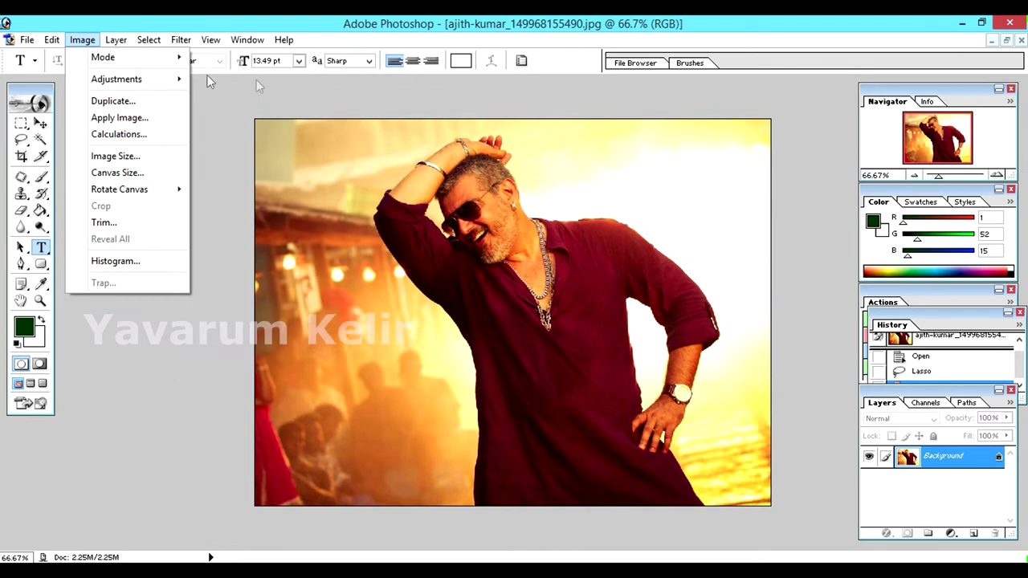
pyautogui.click(120, 86)
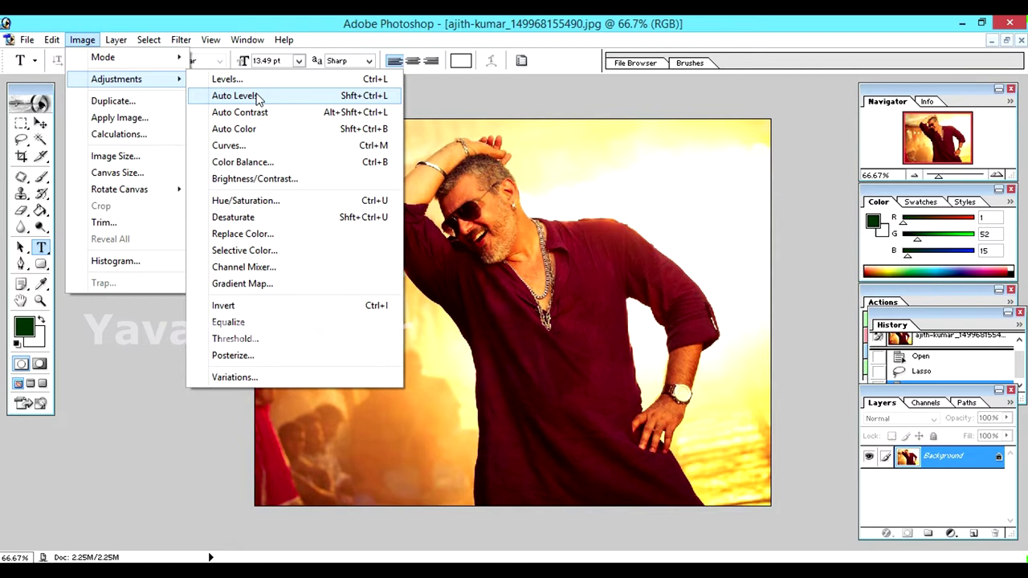
pyautogui.click(696, 89)
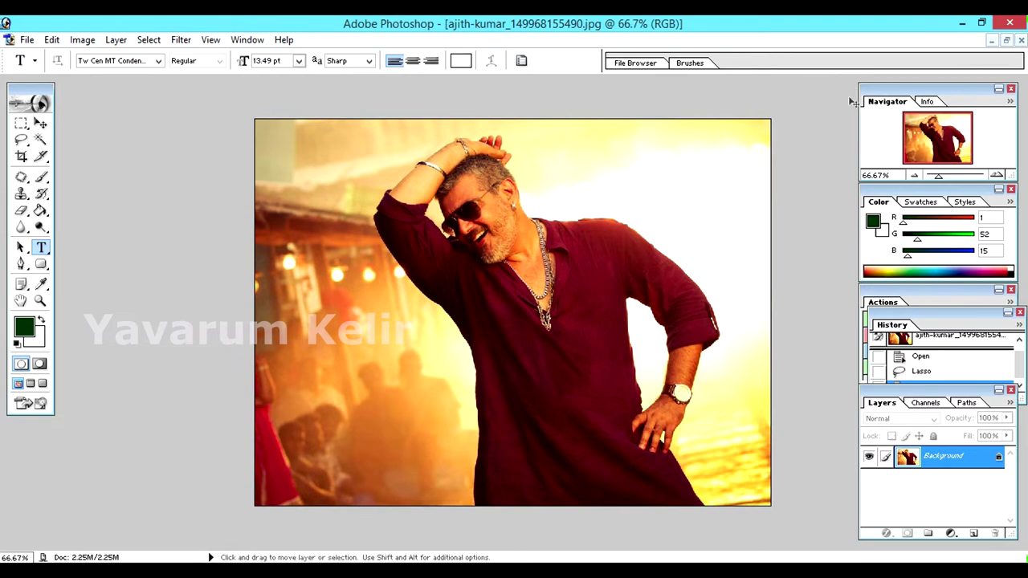
pyautogui.hotkey('ctrl', 'shift', 'l')
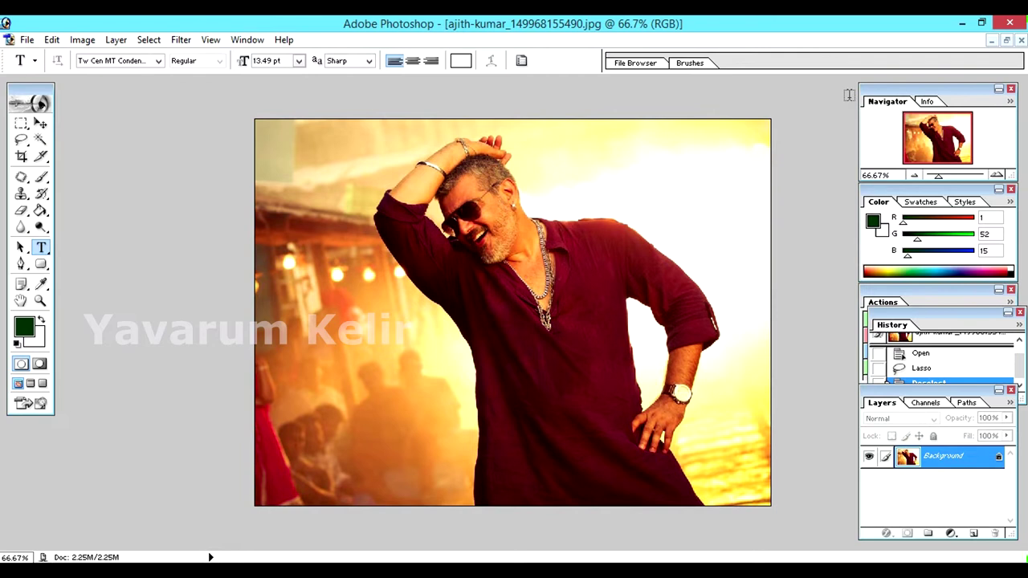
pyautogui.click(90, 43)
pyautogui.moveTo(116, 79)
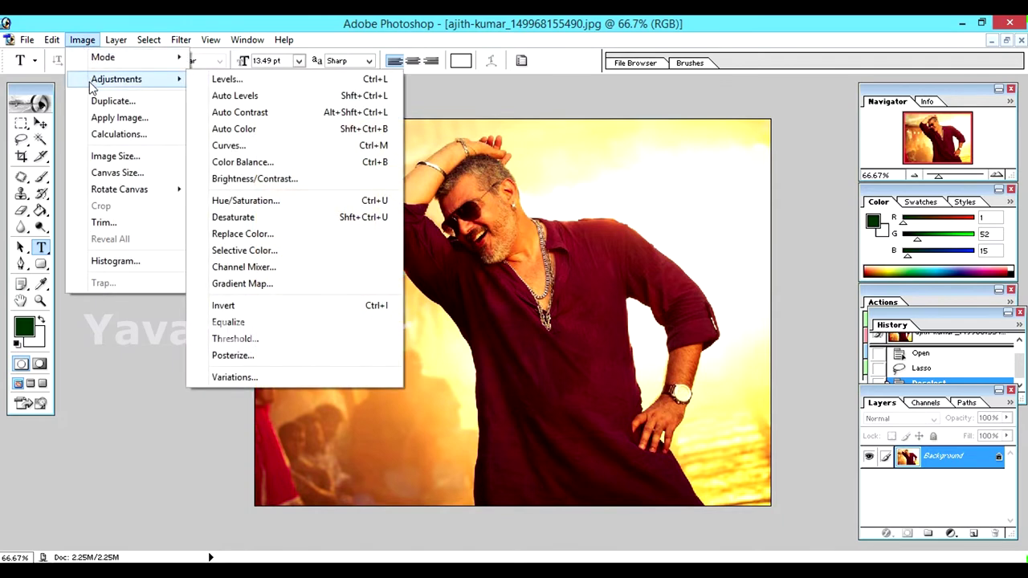
pyautogui.click(227, 80)
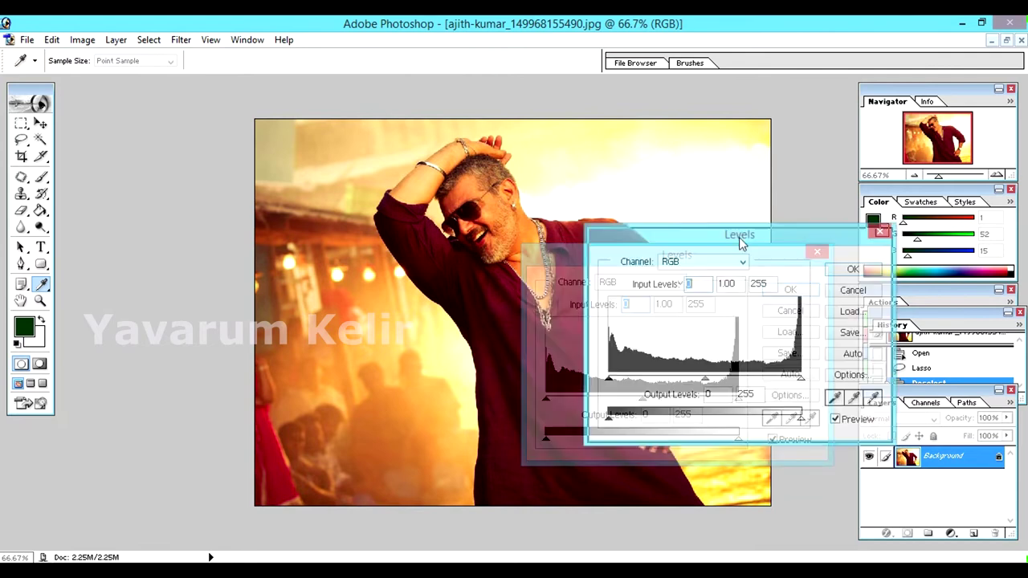
pyautogui.moveTo(675, 255); pyautogui.dragTo(737, 236)
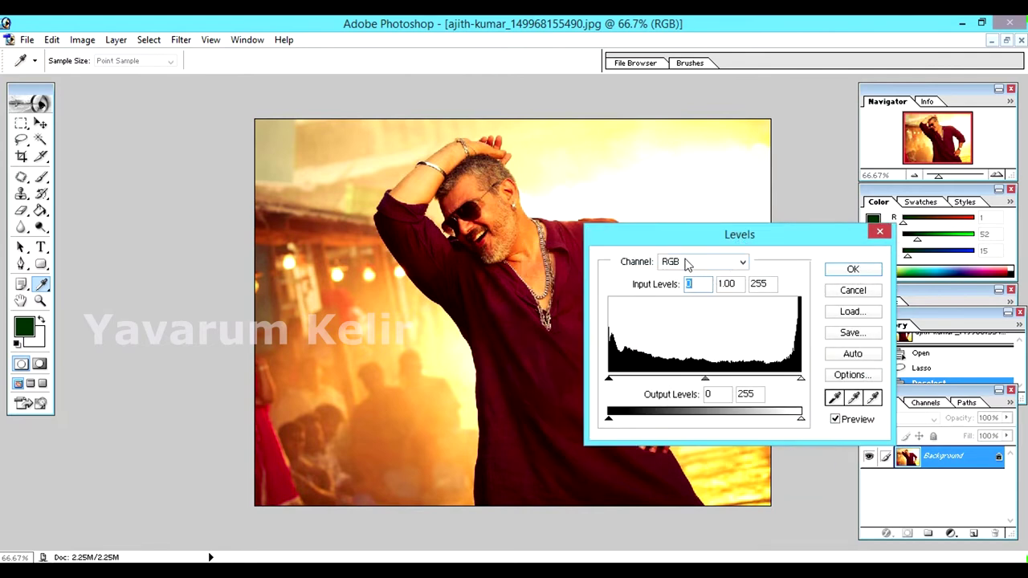
pyautogui.click(685, 263)
pyautogui.click(685, 265)
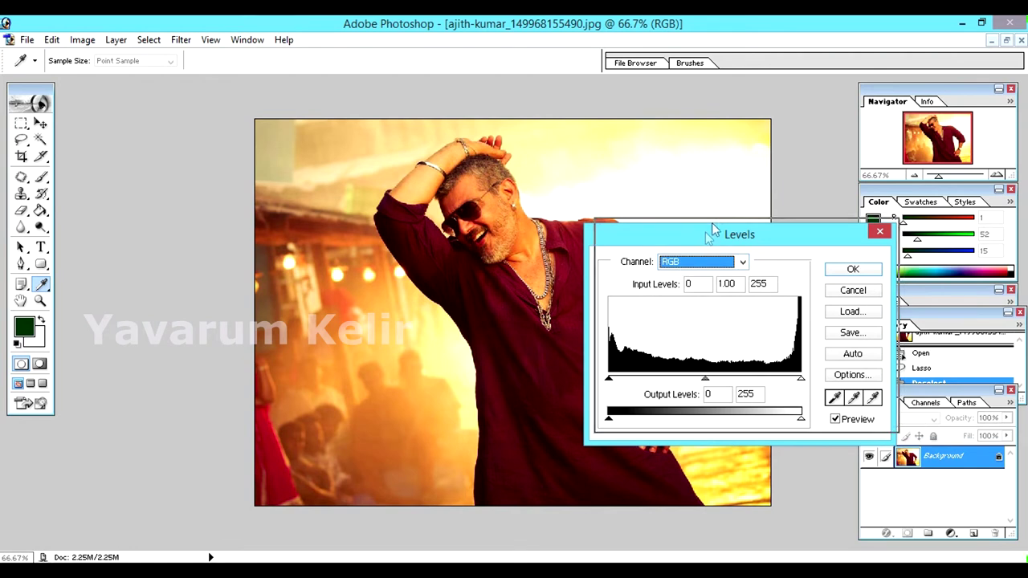
pyautogui.moveTo(715, 233); pyautogui.dragTo(732, 211)
pyautogui.moveTo(721, 357); pyautogui.dragTo(700, 356)
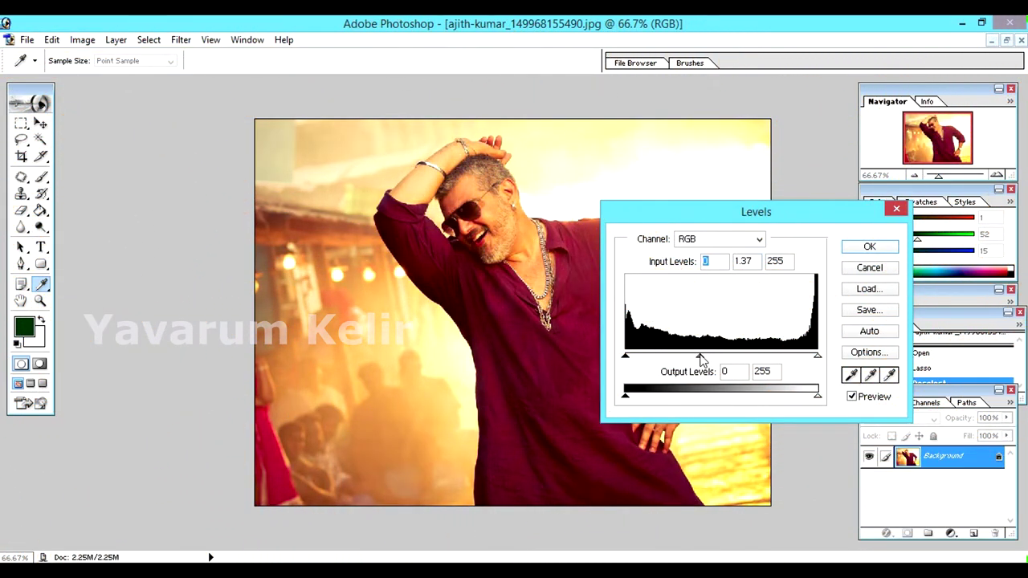
pyautogui.moveTo(817, 355); pyautogui.dragTo(751, 355)
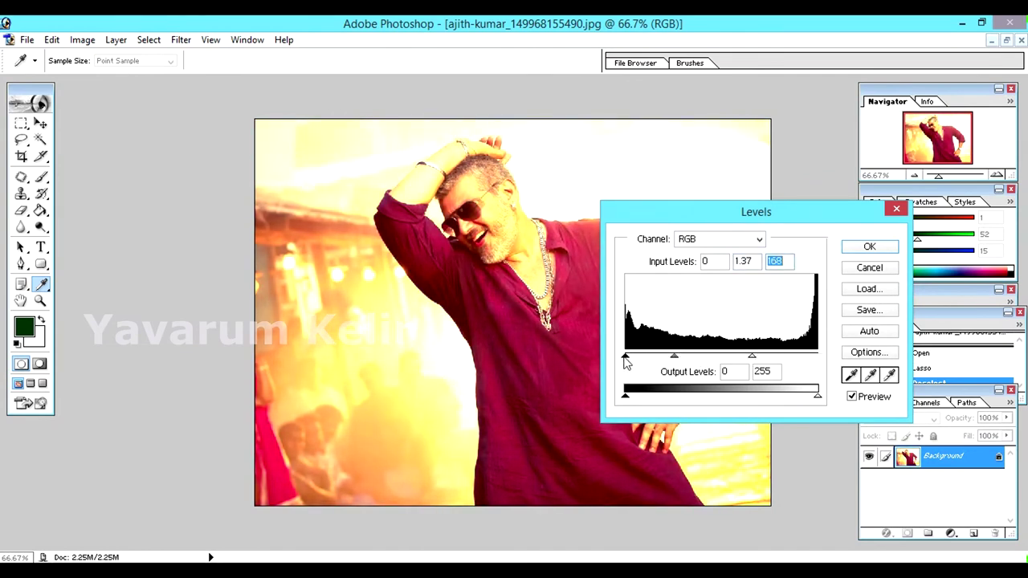
pyautogui.moveTo(626, 356); pyautogui.dragTo(723, 356)
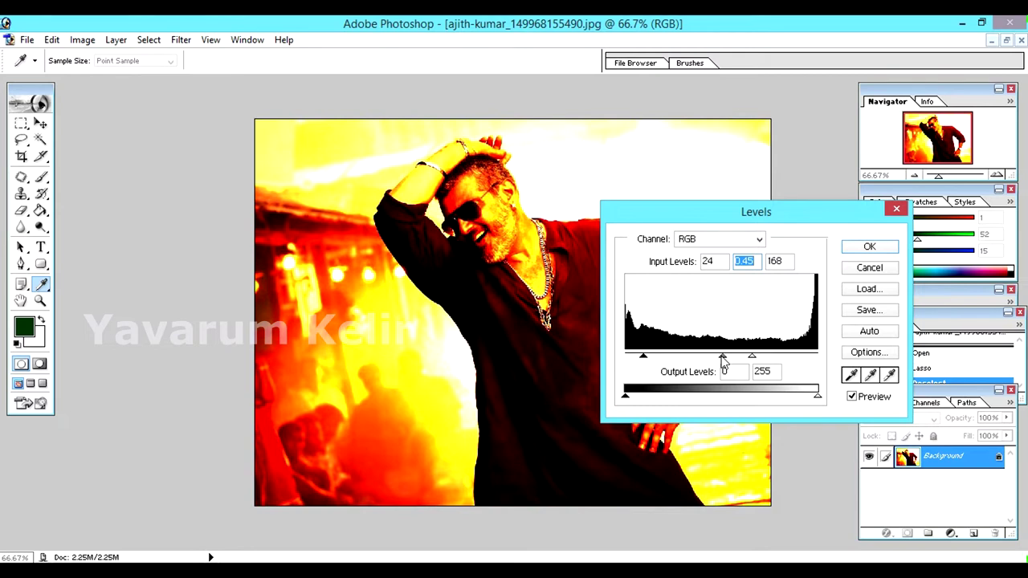
pyautogui.click(868, 267)
pyautogui.press('t')
pyautogui.press('ctrl')
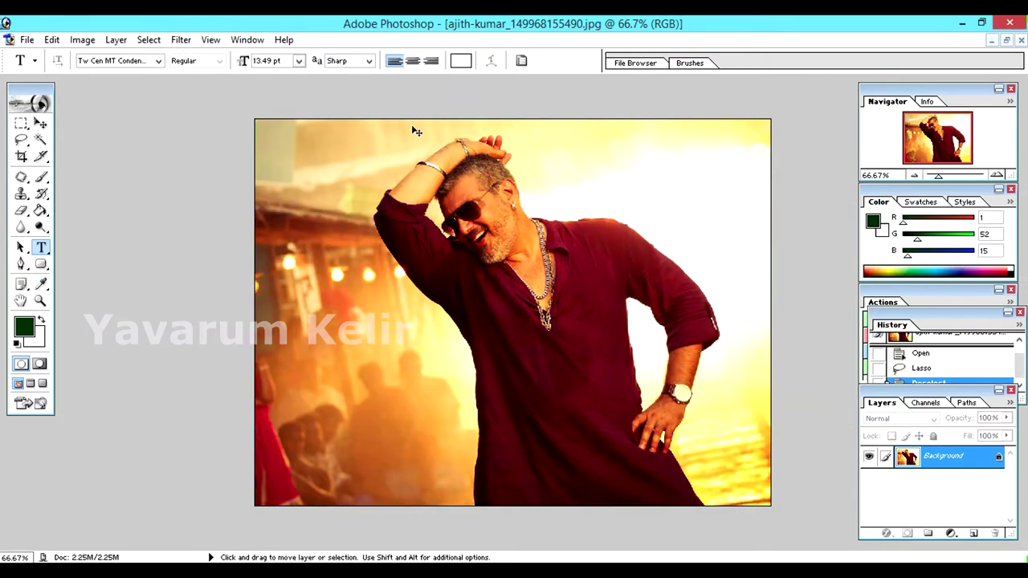
# - In Levels, set the Red channel midtone input to 0.23, darkening the portrait
pyautogui.hotkey('ctrl', 'l')
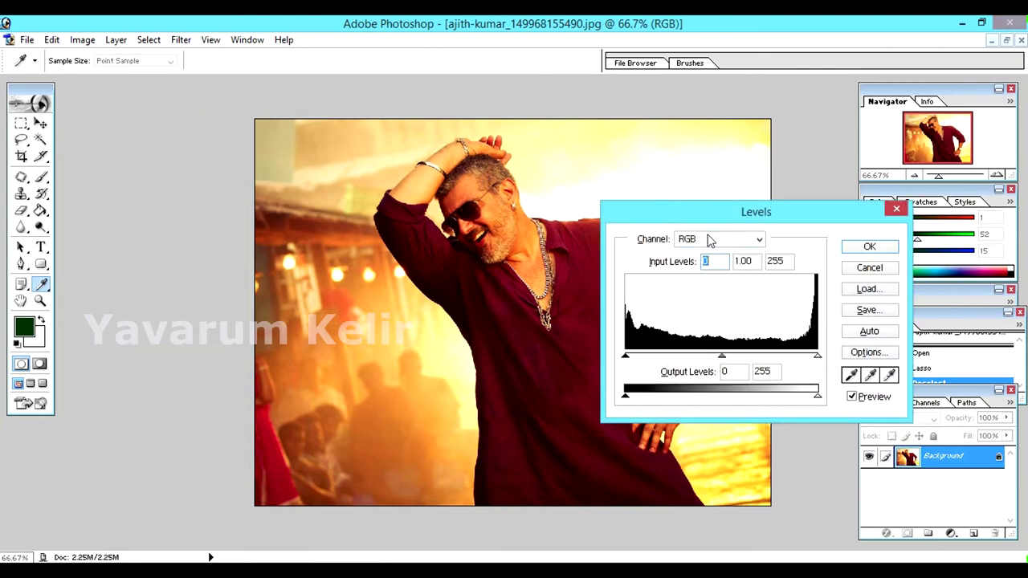
pyautogui.moveTo(776, 214); pyautogui.dragTo(823, 183)
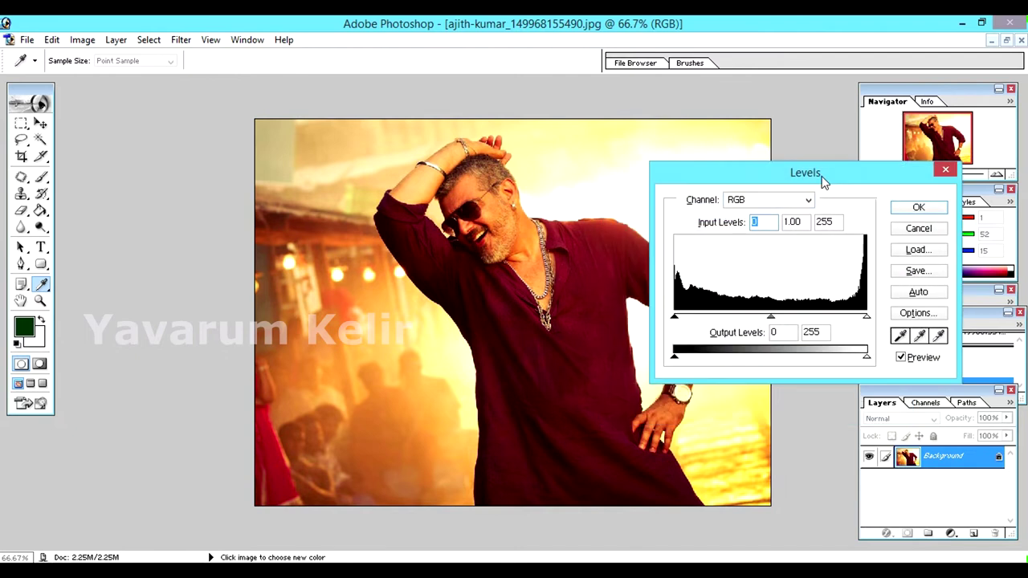
pyautogui.click(748, 201)
pyautogui.click(745, 227)
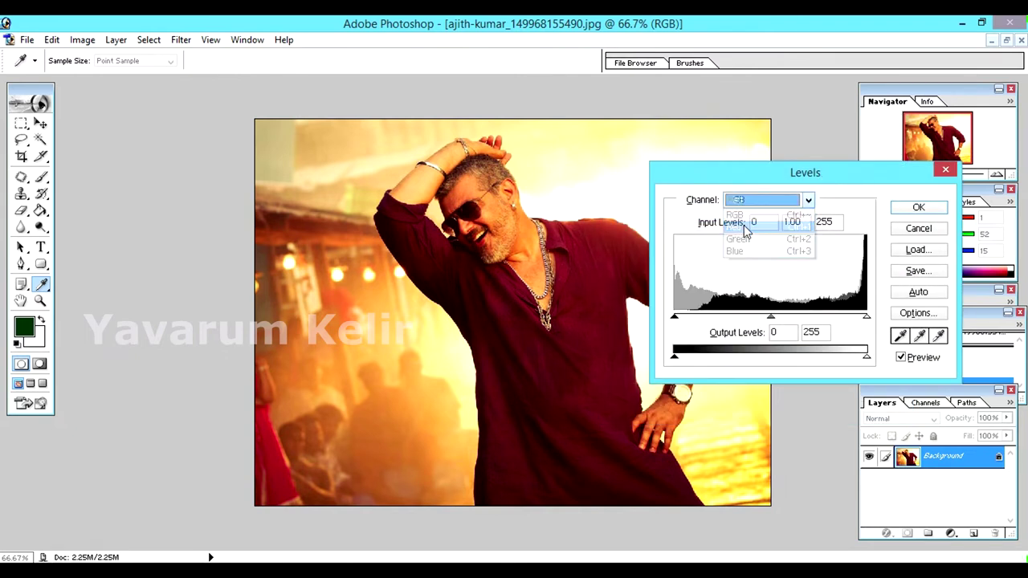
pyautogui.moveTo(771, 318); pyautogui.dragTo(838, 315)
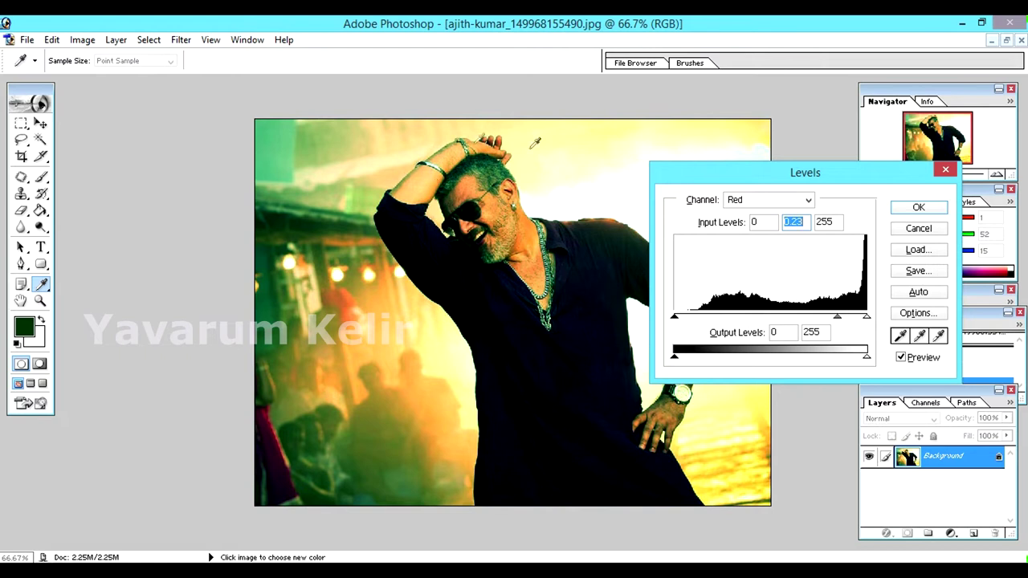
pyautogui.moveTo(741, 178); pyautogui.dragTo(778, 160)
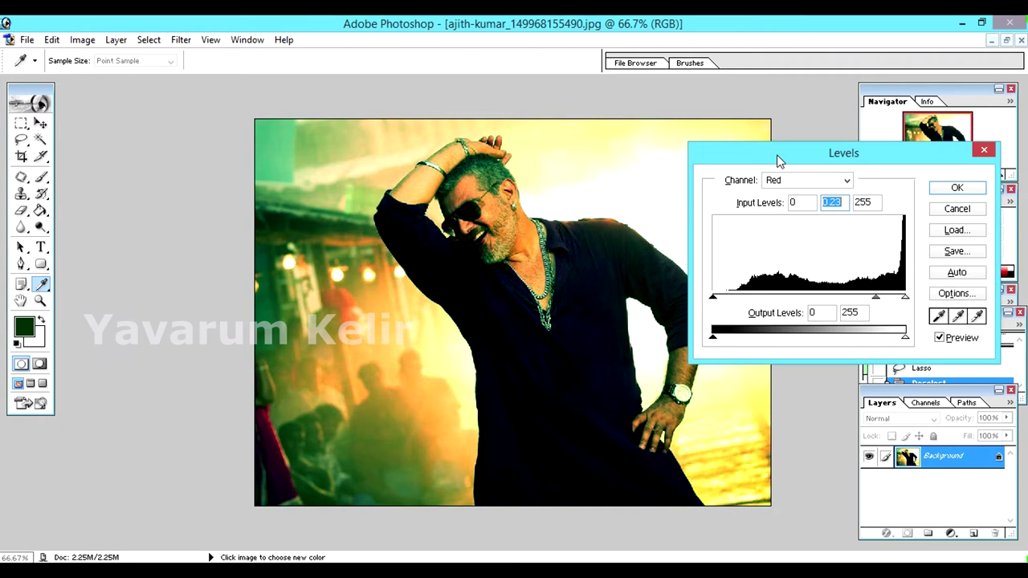
# - Set the Green channel midtone input to 0.17 in Levels for a magenta-pink tint
pyautogui.click(819, 181)
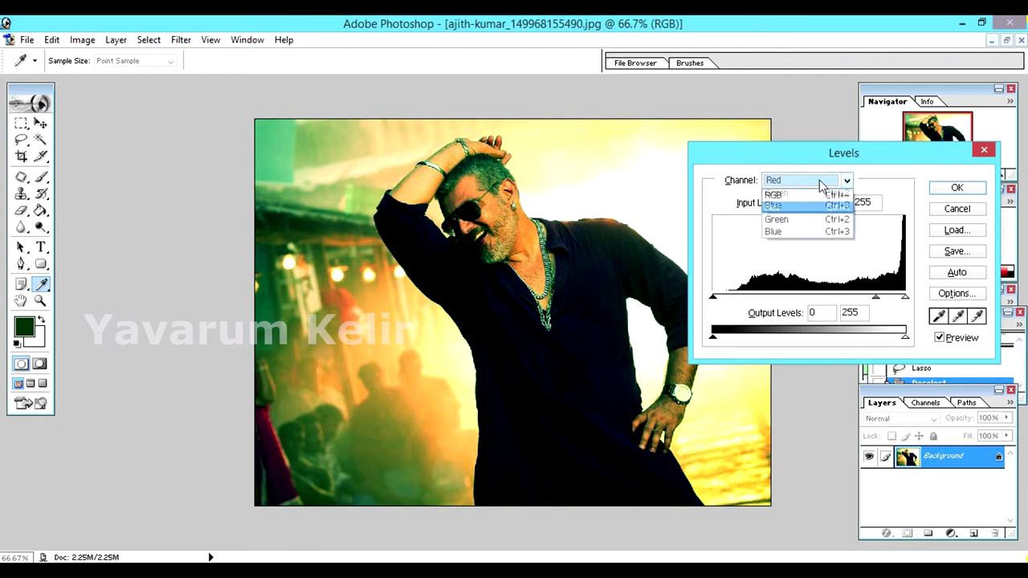
pyautogui.click(799, 223)
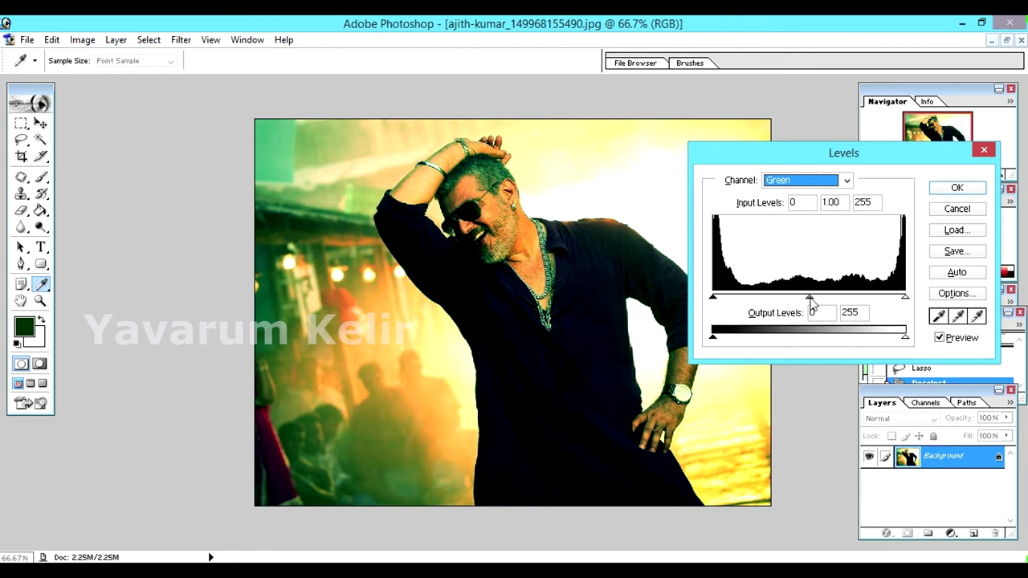
pyautogui.moveTo(808, 297); pyautogui.dragTo(737, 310)
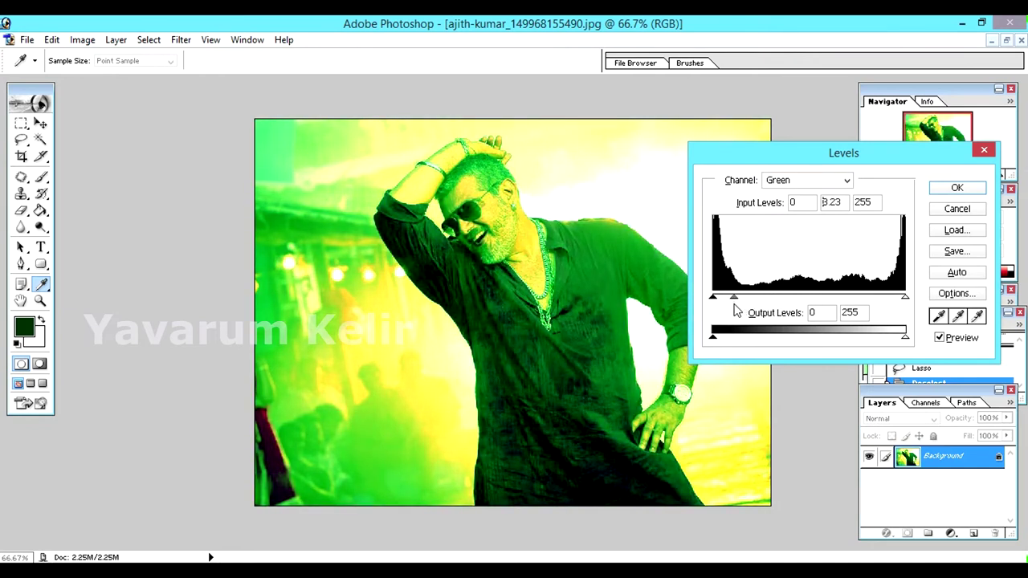
pyautogui.press('Return')
pyautogui.moveTo(734, 297); pyautogui.dragTo(884, 297)
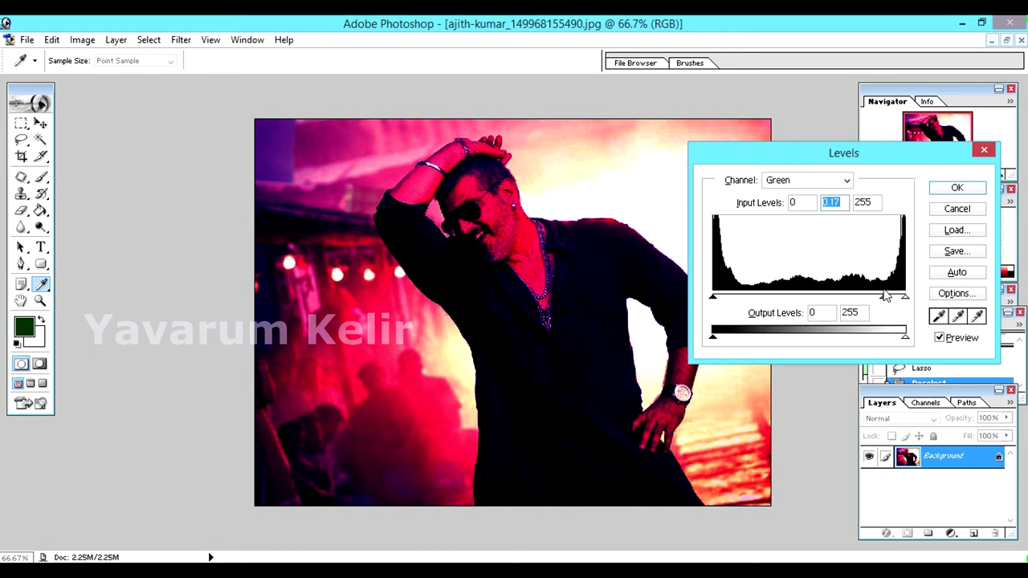
pyautogui.click(839, 184)
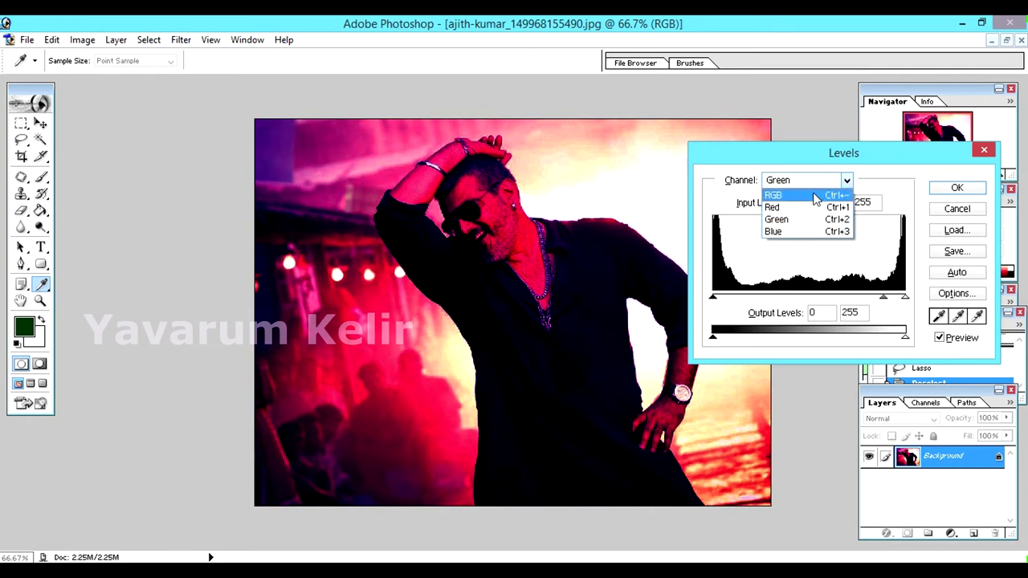
# - Switch Levels back to the RGB channel, which reads 0, 1.00 and 255
pyautogui.click(813, 195)
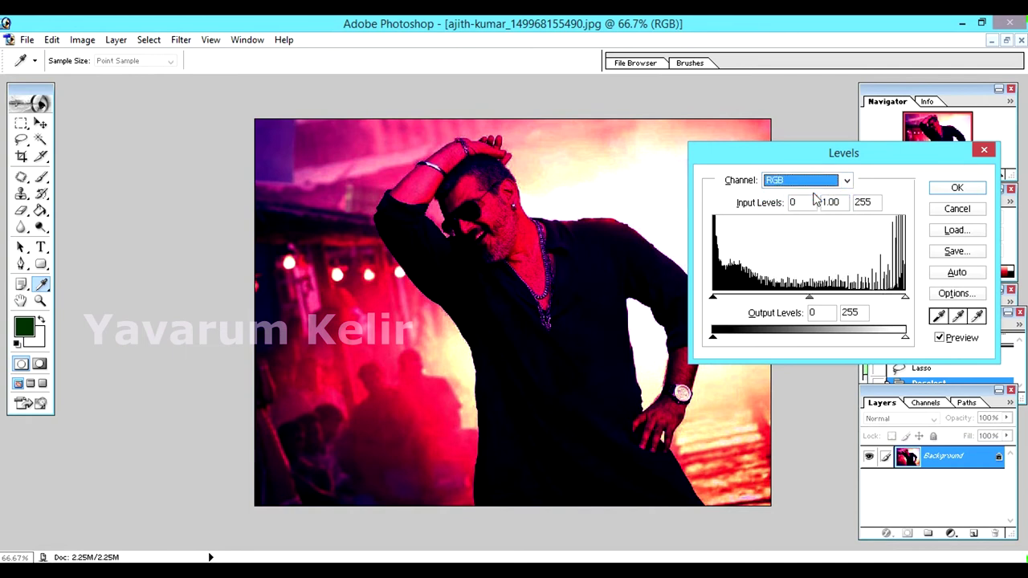